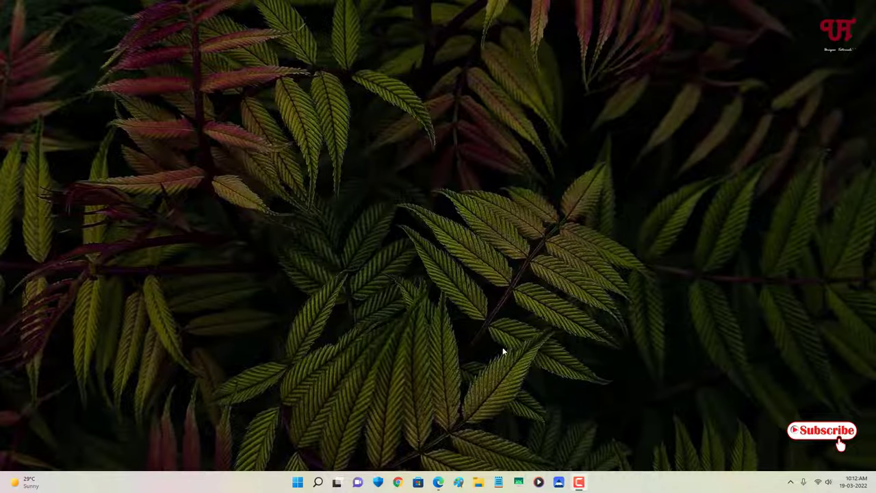
pyautogui.click(480, 487)
pyautogui.moveTo(551, 127); pyautogui.dragTo(495, 119)
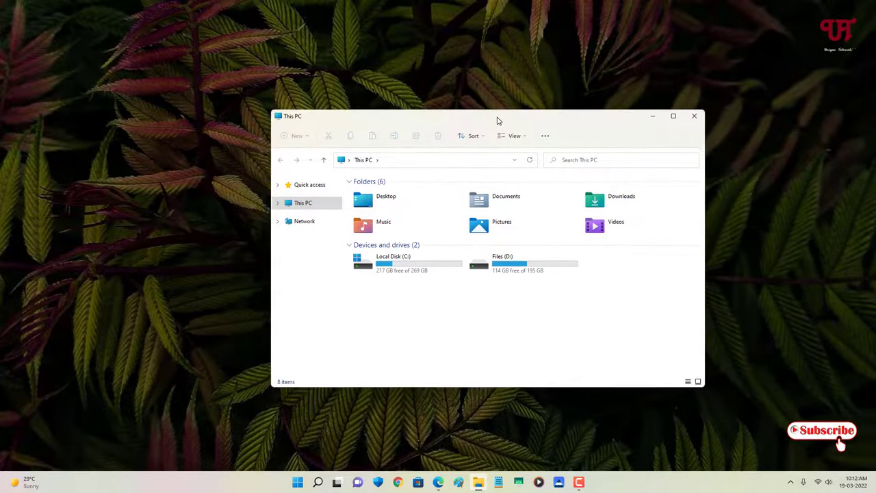
pyautogui.click(693, 116)
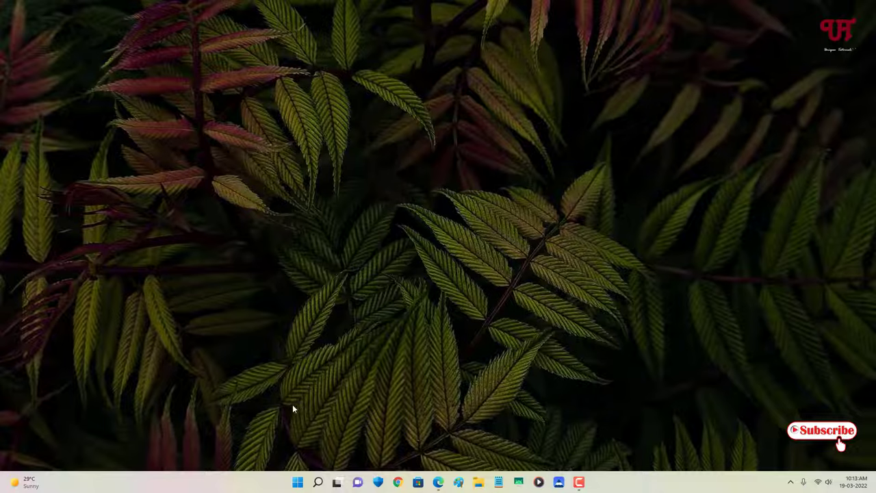
# Switch to Microsoft Edge and download Free Mouse Clicker from freemouseclicker.com, dismissing the advertisement
pyautogui.click(578, 482)
pyautogui.click(438, 482)
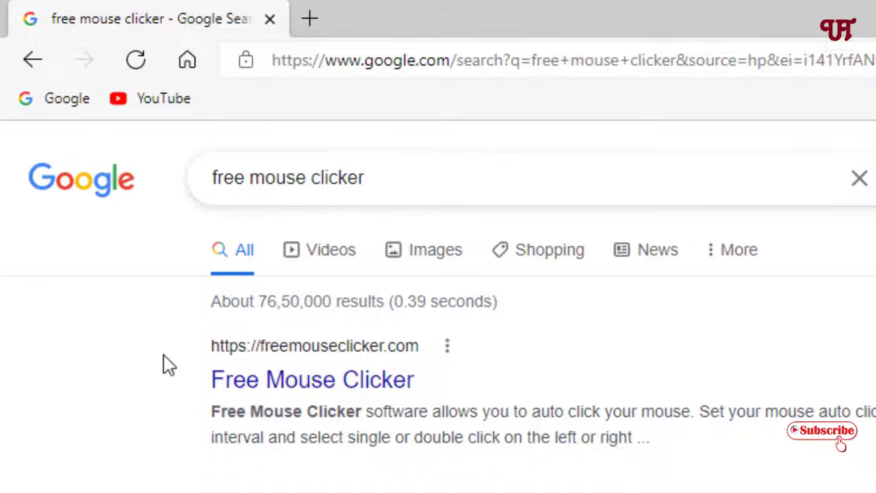
pyautogui.click(303, 396)
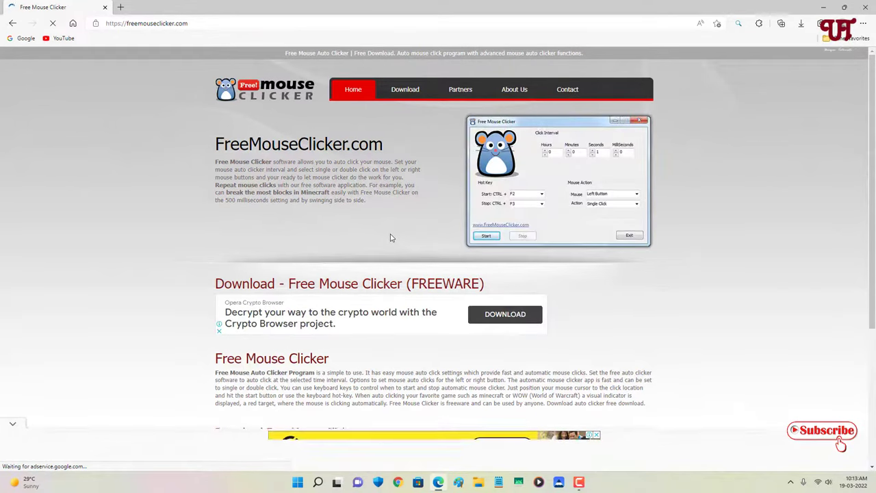
pyautogui.click(407, 100)
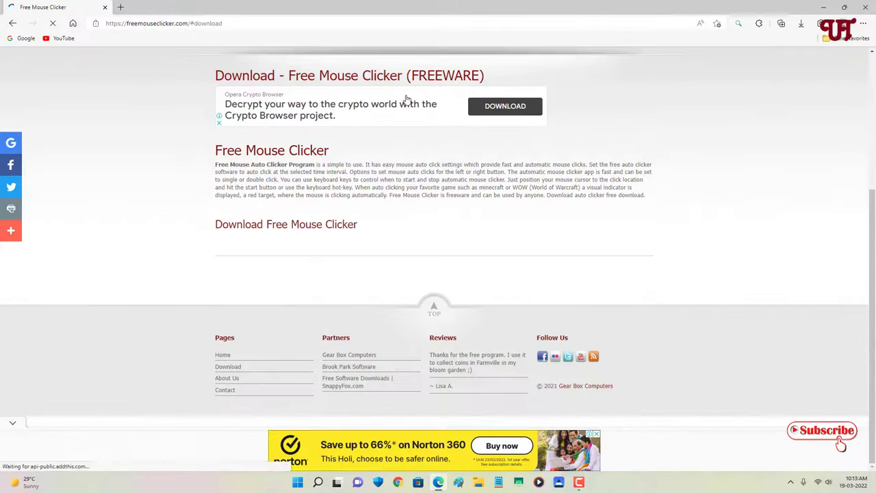
pyautogui.click(270, 233)
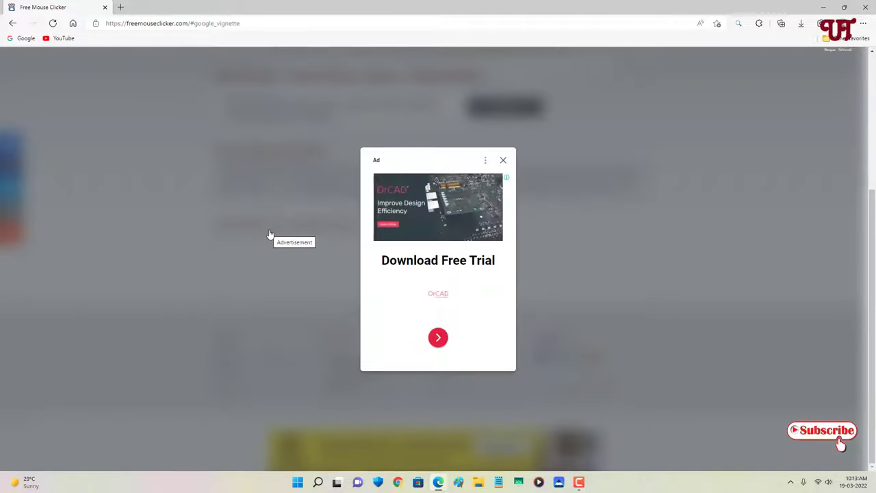
pyautogui.click(504, 160)
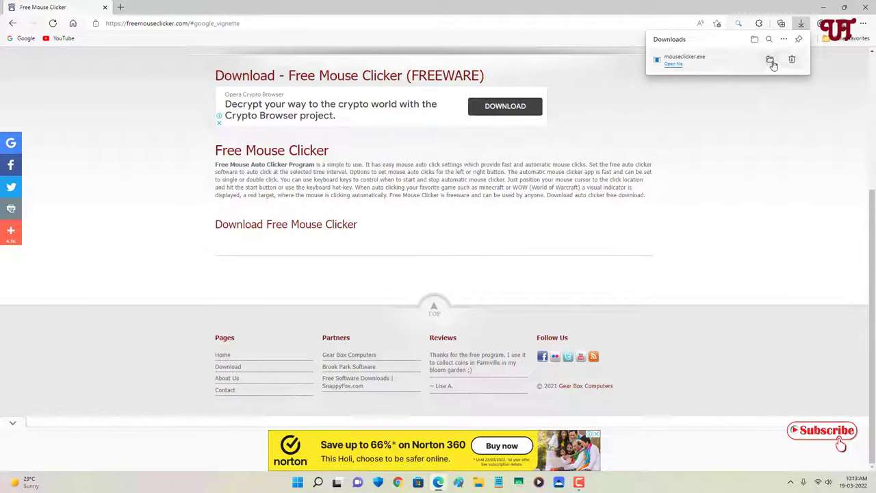
# Show the downloaded mouseclicker.exe in its folder and launch it, minimizing the browser and the folder window
pyautogui.click(771, 61)
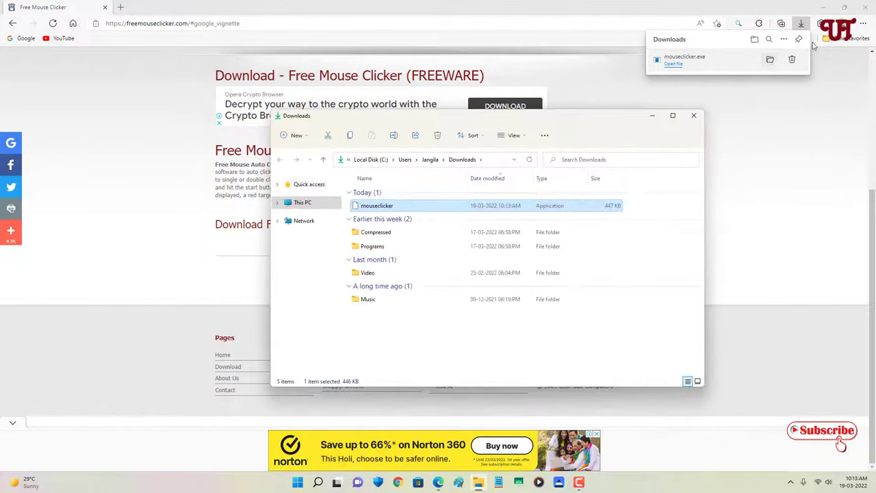
pyautogui.click(813, 46)
pyautogui.click(824, 7)
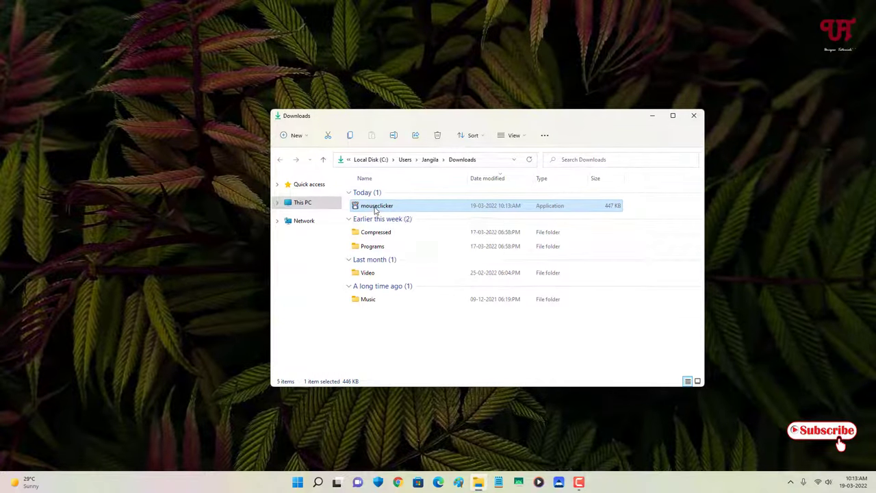
pyautogui.doubleClick(376, 208)
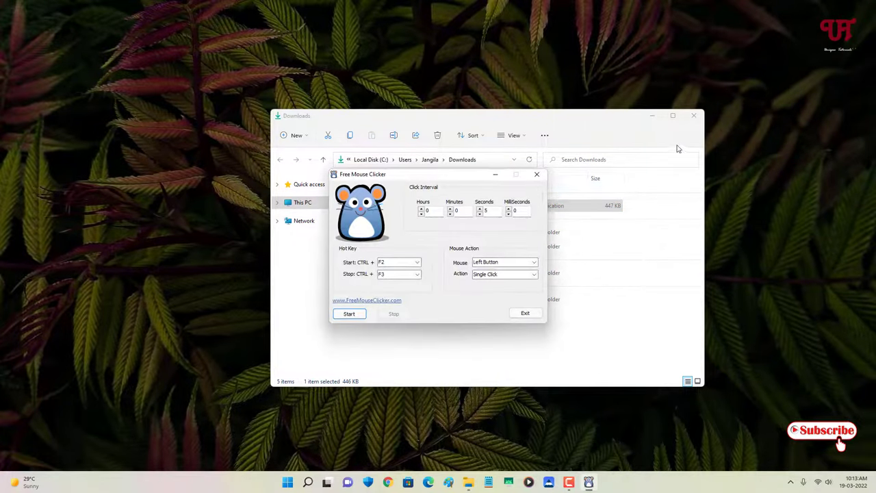
pyautogui.click(654, 118)
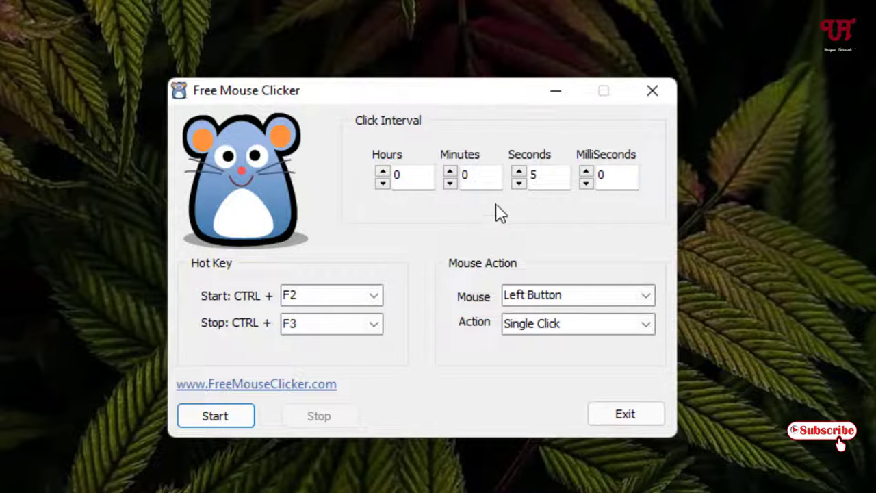
# Try out the milliseconds and seconds of the click interval, returning them to 0 milliseconds and 5 seconds
pyautogui.click(586, 172)
pyautogui.click(586, 184)
pyautogui.click(519, 183)
pyautogui.click(519, 183)
pyautogui.click(518, 184)
pyautogui.click(519, 184)
pyautogui.click(519, 173)
pyautogui.click(519, 173)
pyautogui.click(519, 173)
pyautogui.click(519, 172)
# Look through the available function keys for the start and stop hot keys, keeping F2 and F3
pyautogui.click(374, 295)
pyautogui.moveTo(377, 358); pyautogui.dragTo(378, 331)
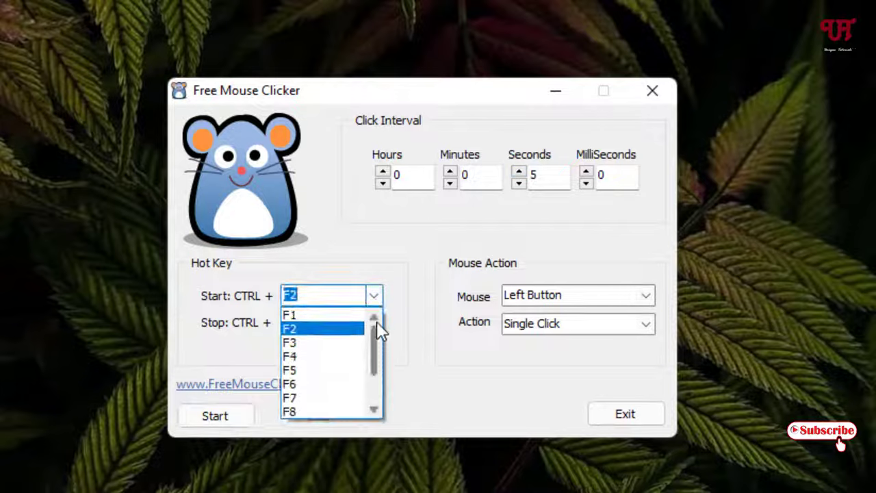
pyautogui.click(371, 225)
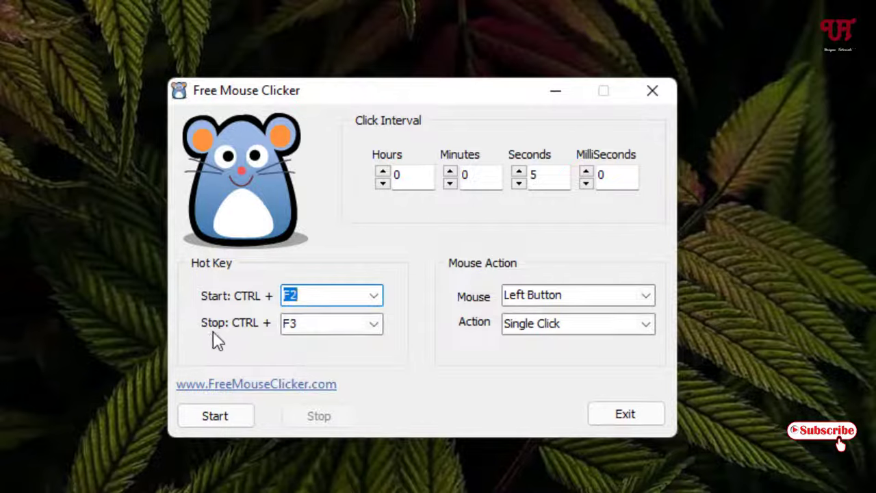
pyautogui.click(376, 329)
pyautogui.click(319, 322)
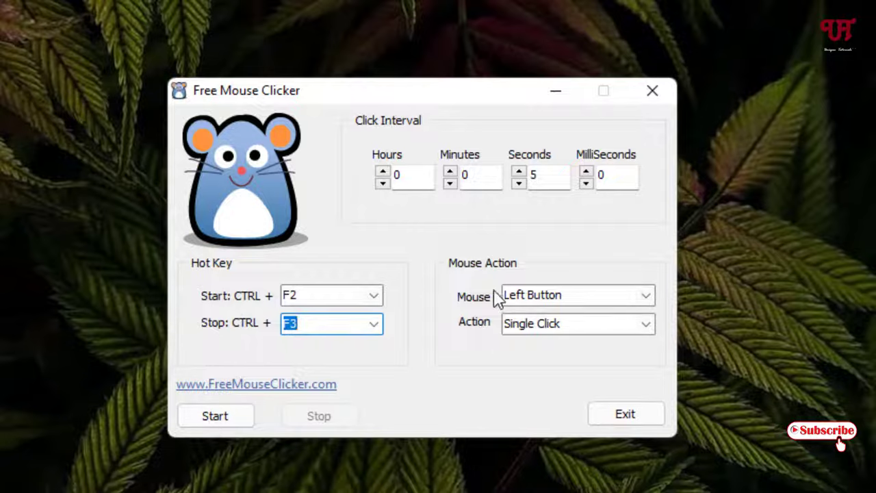
# Review the mouse button and click type choices for the mouse action, keeping Left Button and Single Click
pyautogui.click(647, 297)
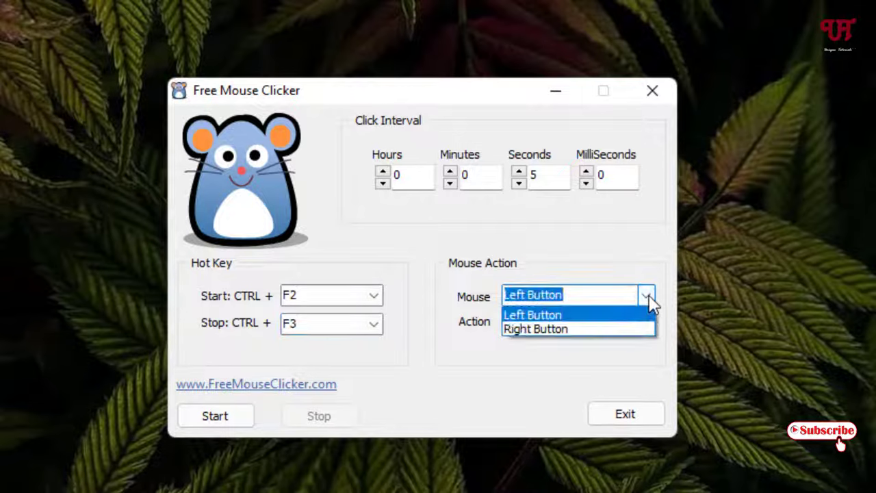
pyautogui.click(572, 250)
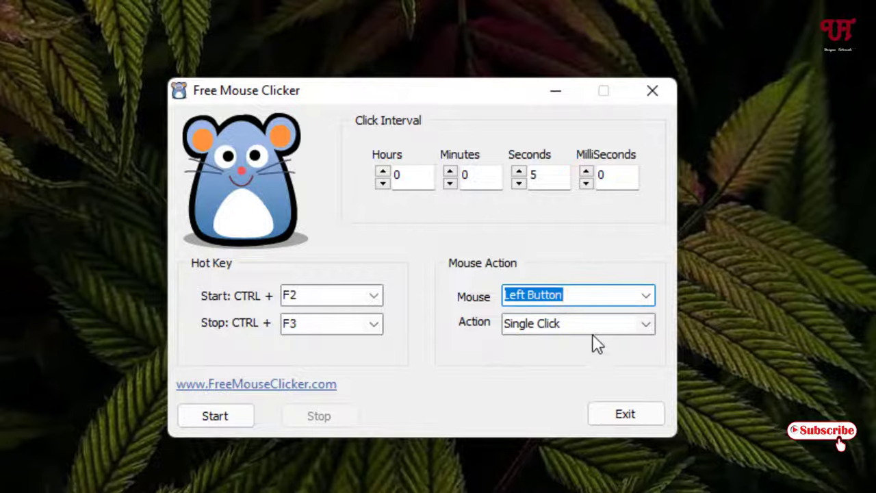
pyautogui.click(643, 326)
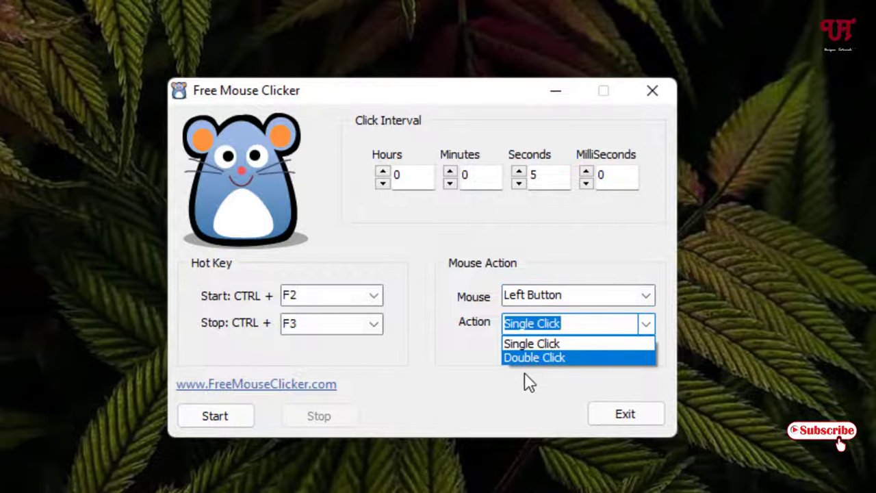
pyautogui.click(484, 345)
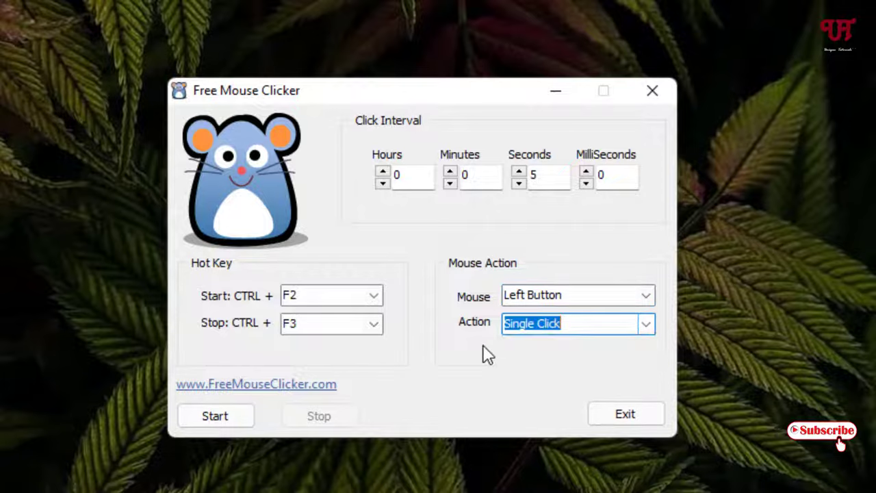
pyautogui.click(540, 323)
pyautogui.click(568, 324)
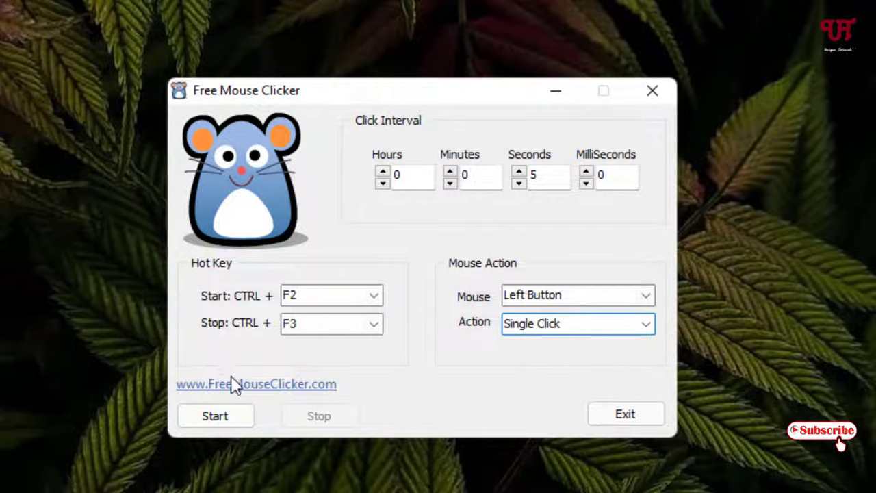
# Run the auto clicker with single left clicks to open and close the Downloads window, and stop it
pyautogui.click(220, 418)
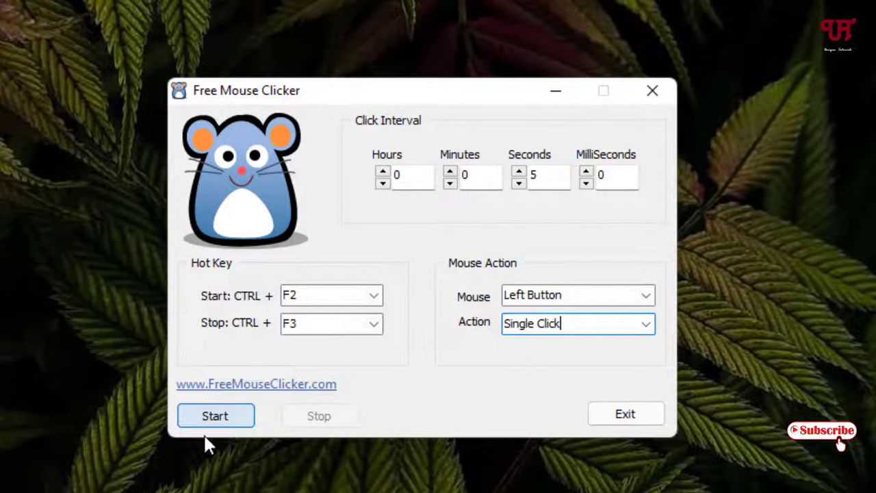
pyautogui.click(218, 420)
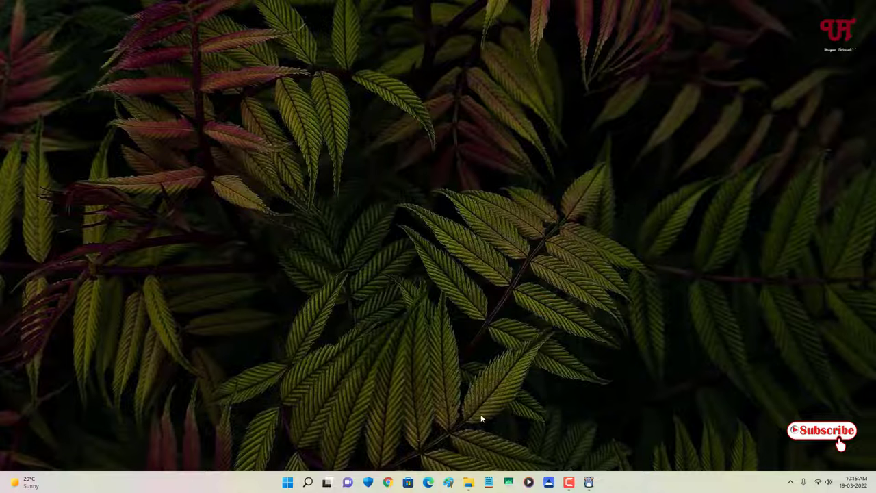
pyautogui.click(470, 483)
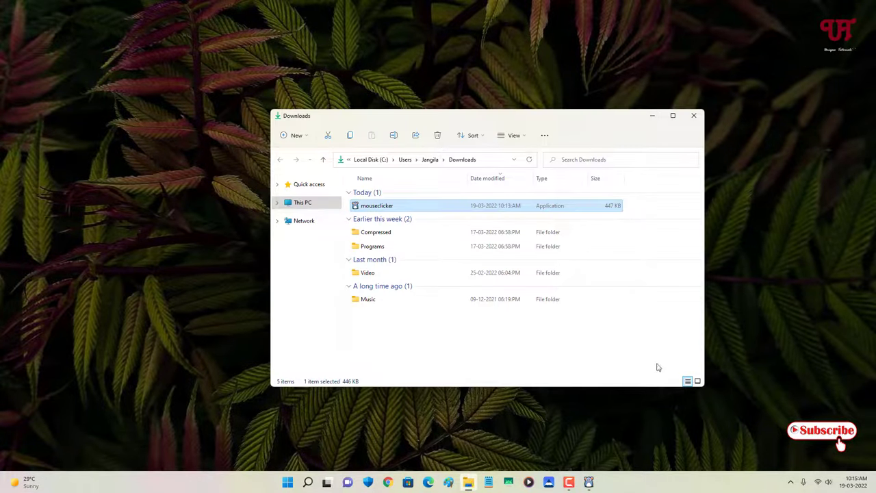
pyautogui.click(696, 117)
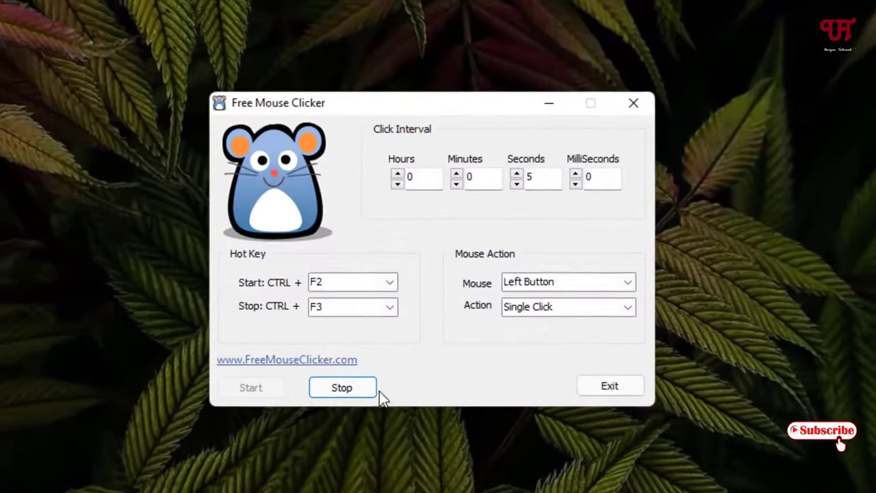
pyautogui.click(336, 390)
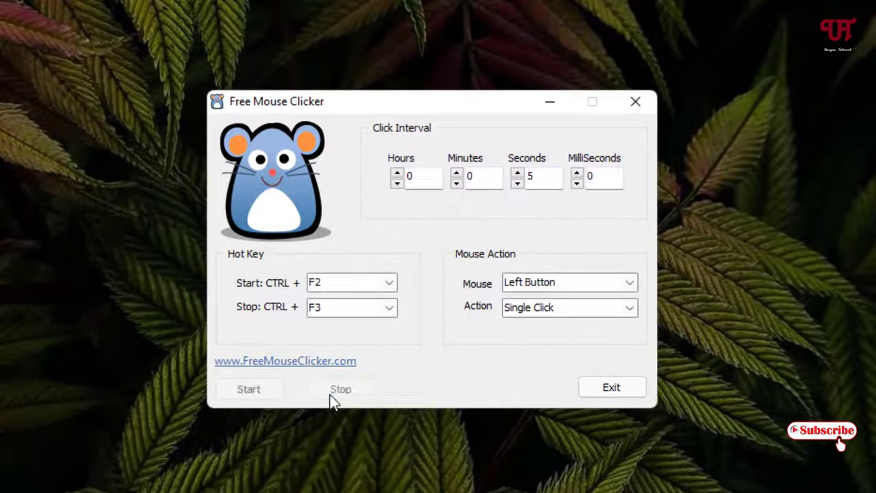
# Run the auto clicker with Right Button over the empty desktop, and exit the program after stopping it
pyautogui.click(630, 283)
pyautogui.click(567, 314)
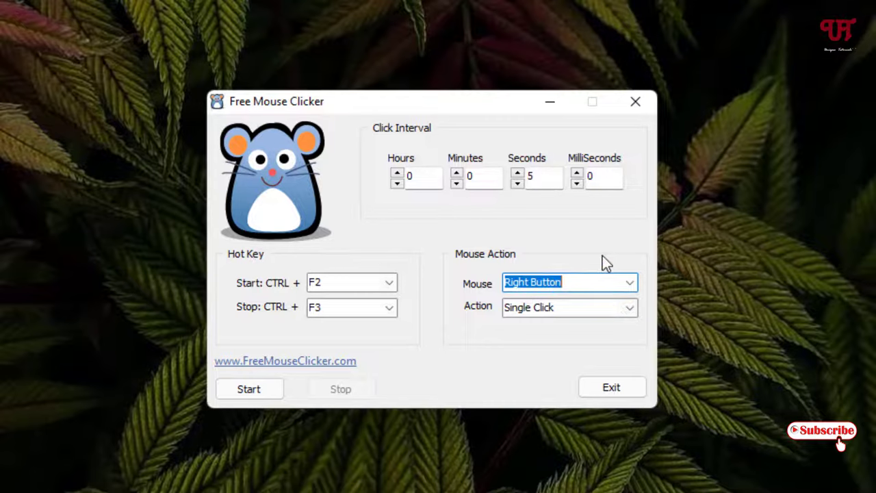
pyautogui.click(271, 389)
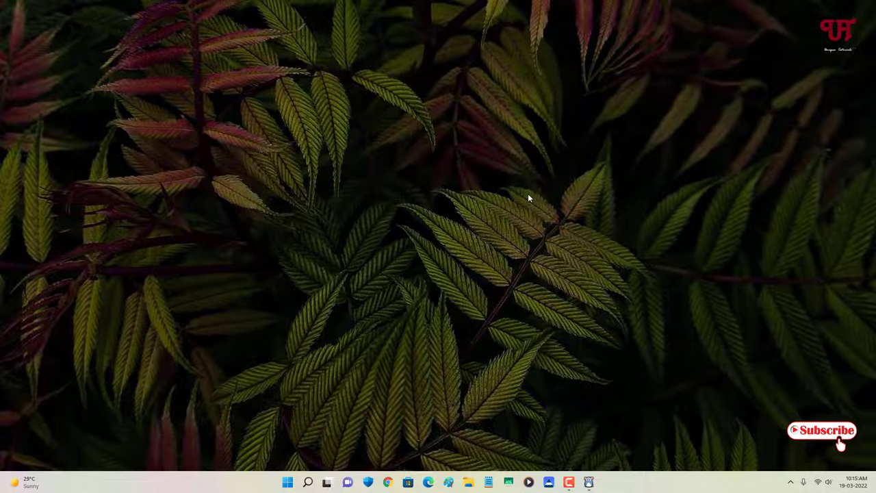
pyautogui.rightClick(528, 196)
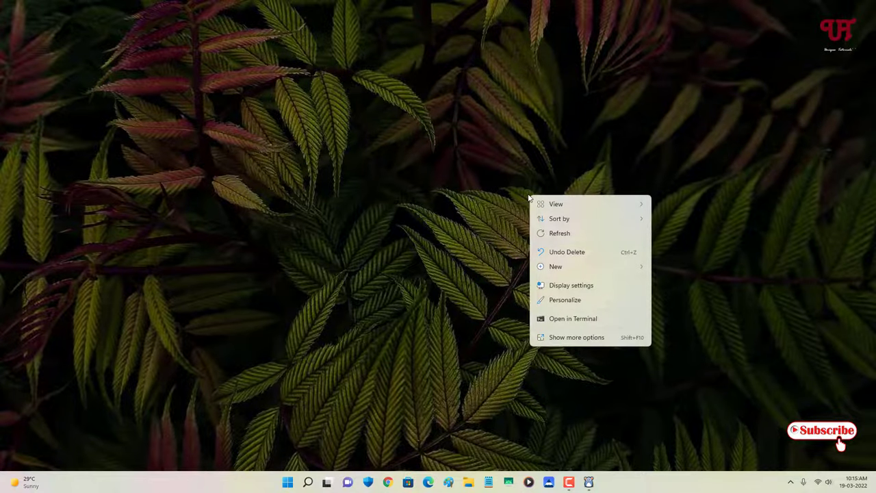
pyautogui.click(502, 199)
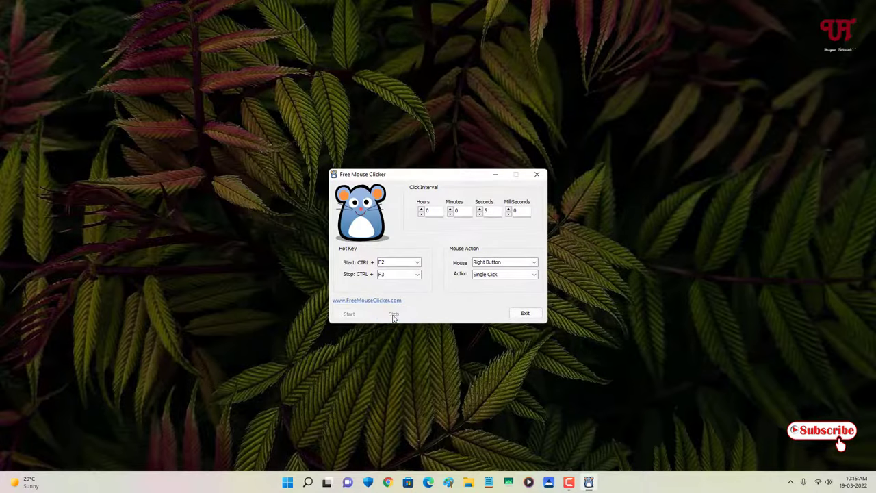
pyautogui.click(394, 315)
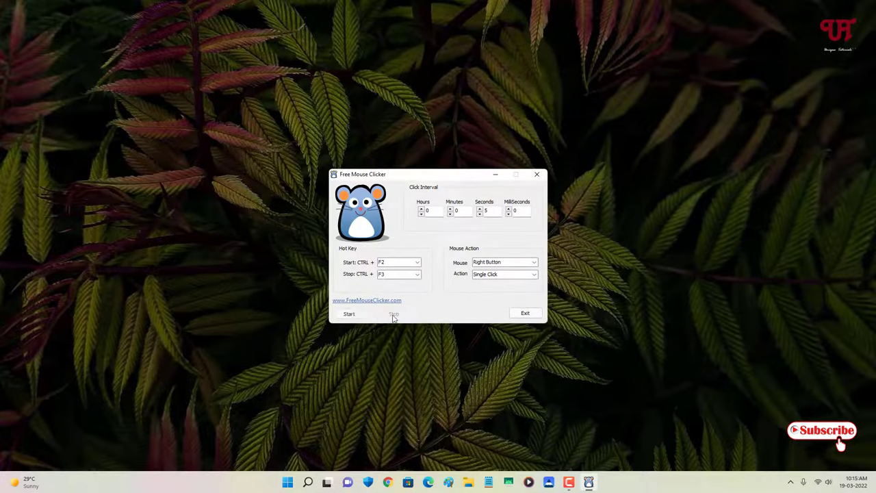
pyautogui.click(525, 313)
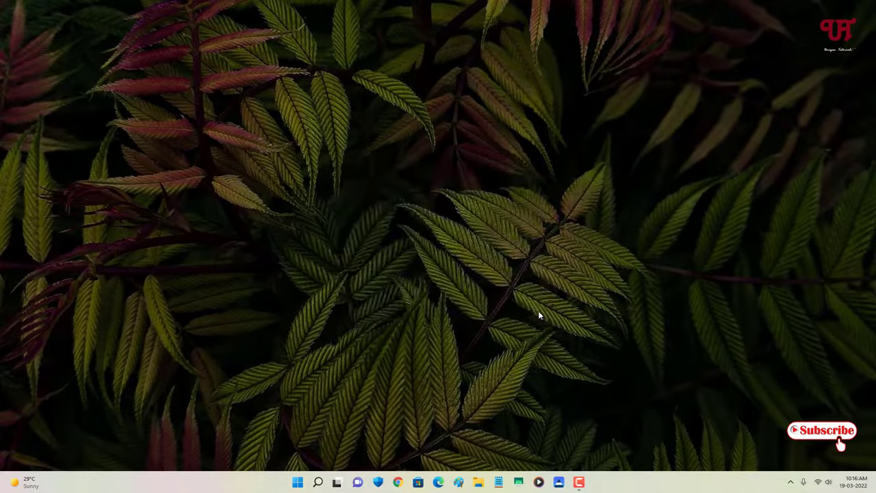